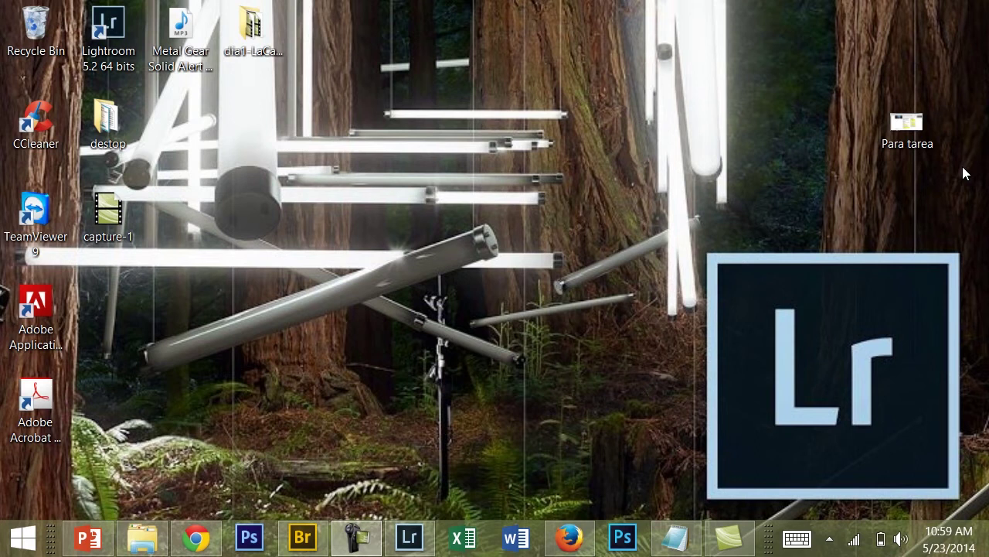
- Show the Windows overview grid of all open windows with Super+`
key(super+grave)
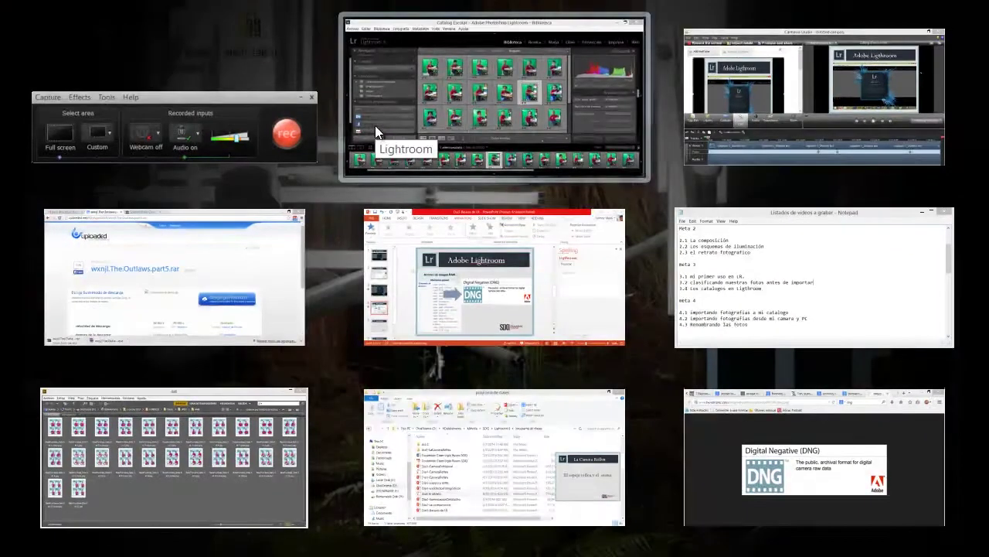
- Bring the Lightroom Catalog Escolar window to the front from the overview
click(488, 110)
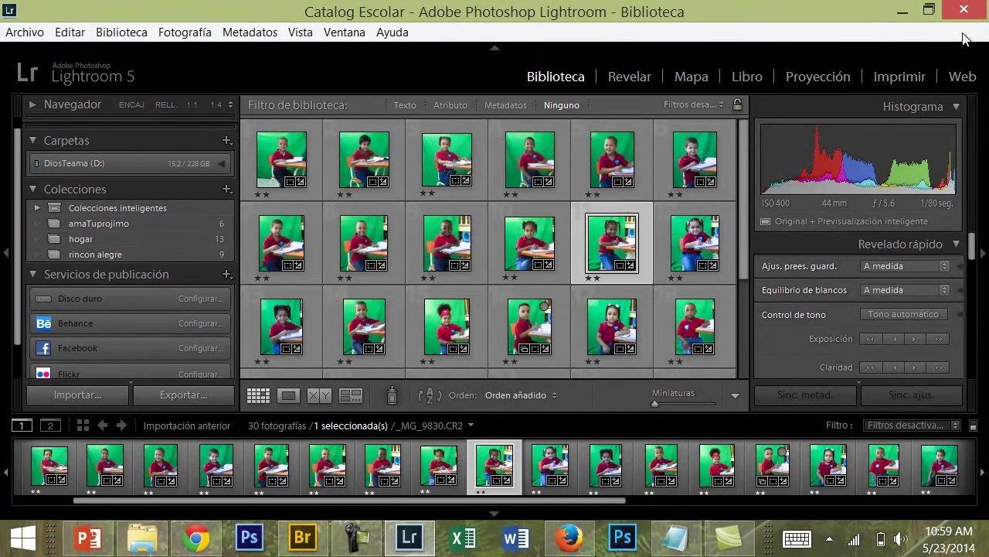
- Cycle the Library grid style with J until thumbnails show index numbers
key(j)
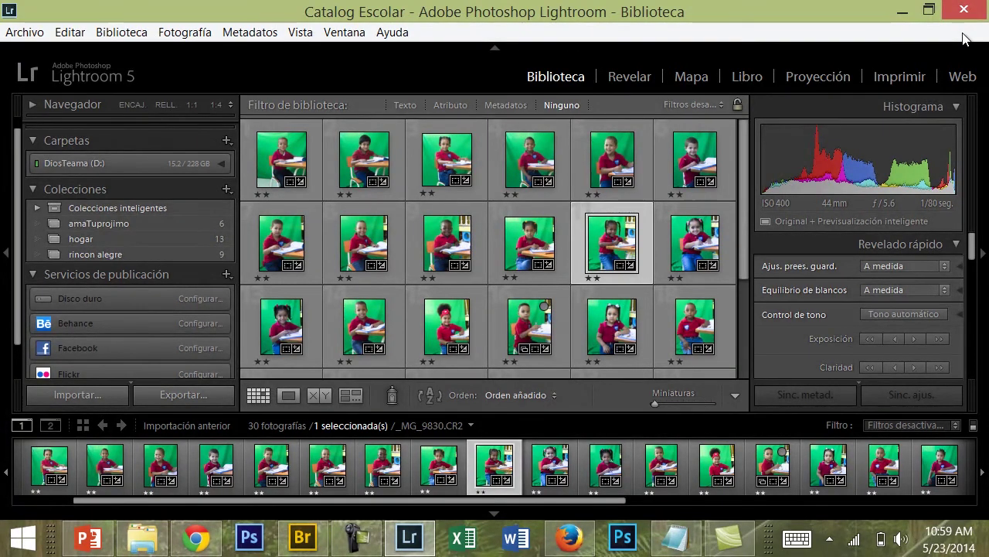
key(j)
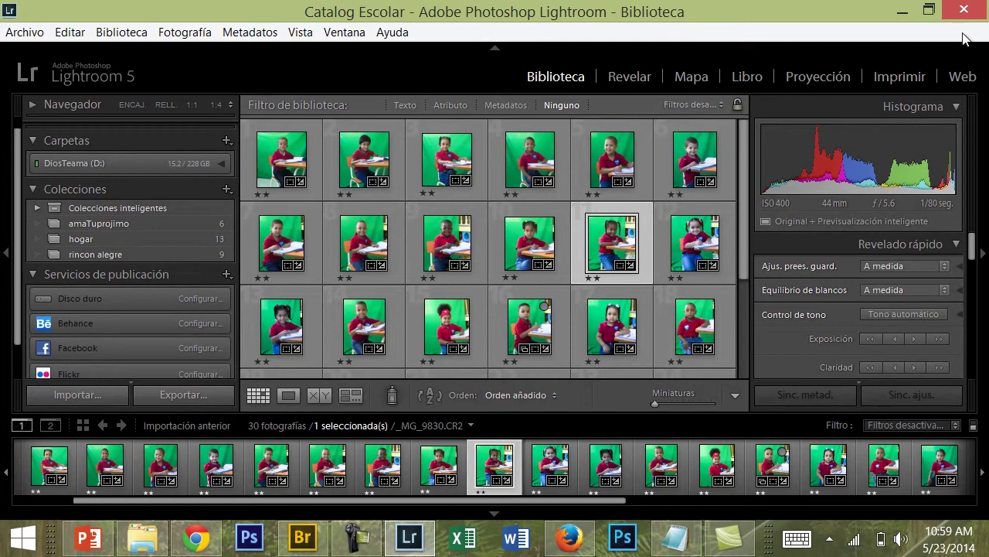
key(j)
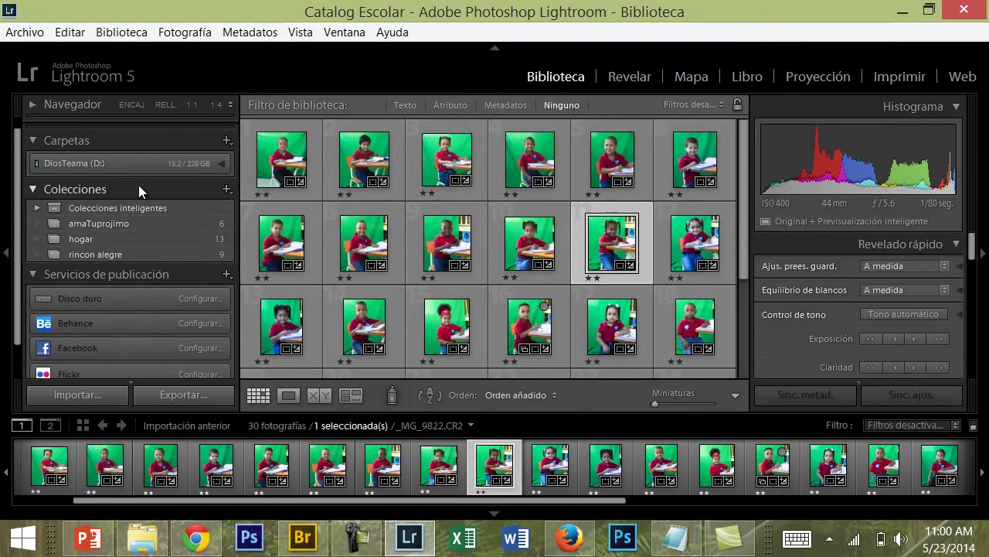
- Open portrait _MG_9822.CR2 in the Revelar (Develop) module
click(635, 82)
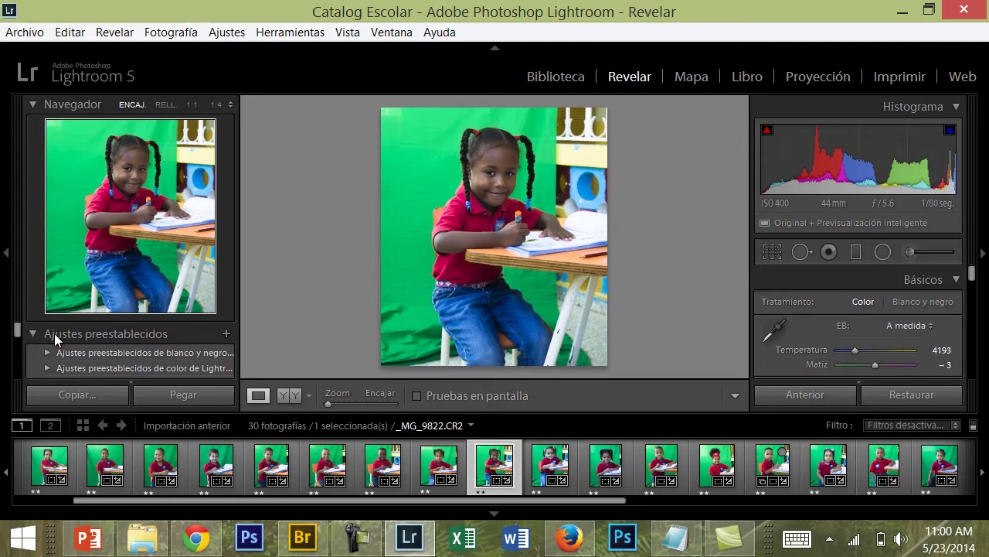
- Apply the 'ajuste breve y bueno' develop preset to the portrait
click(35, 104)
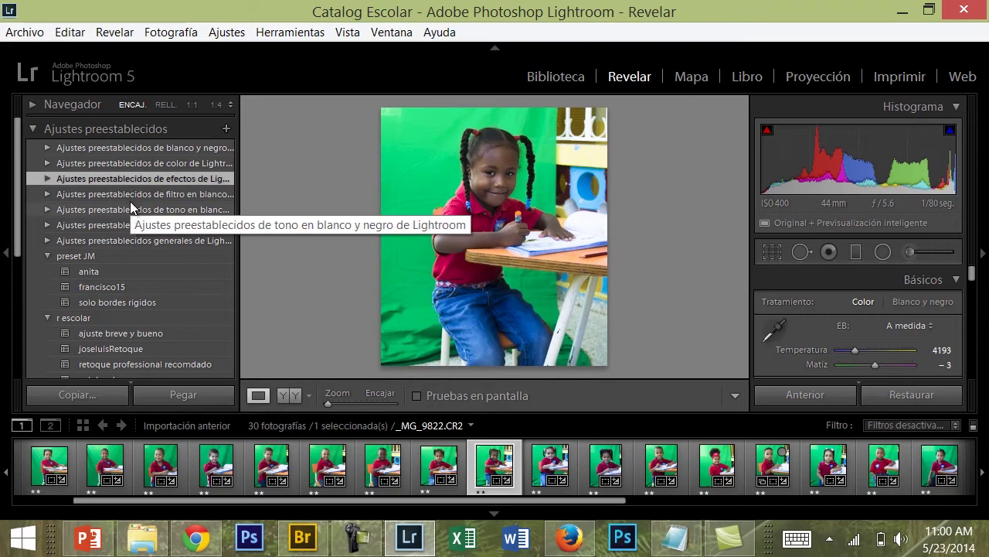
click(113, 225)
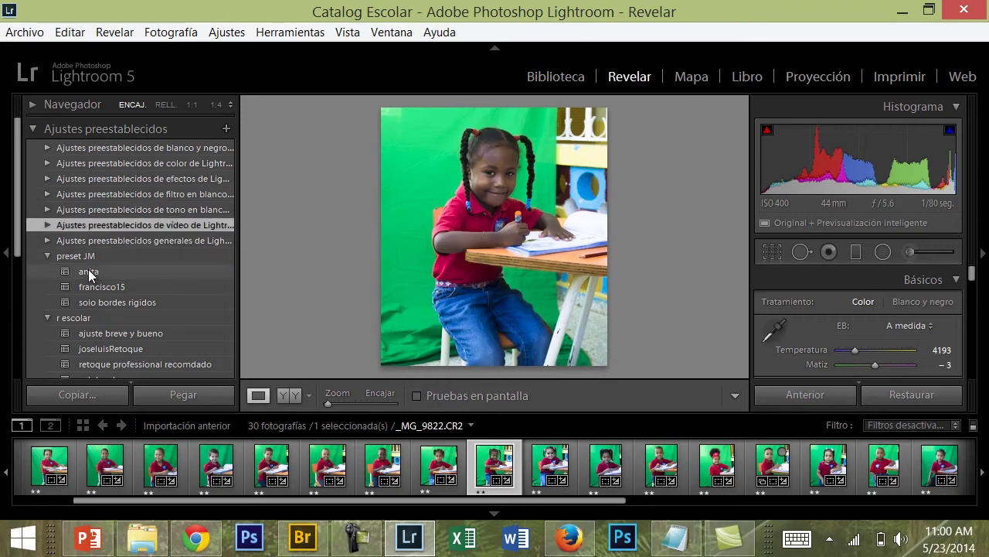
click(84, 342)
click(97, 333)
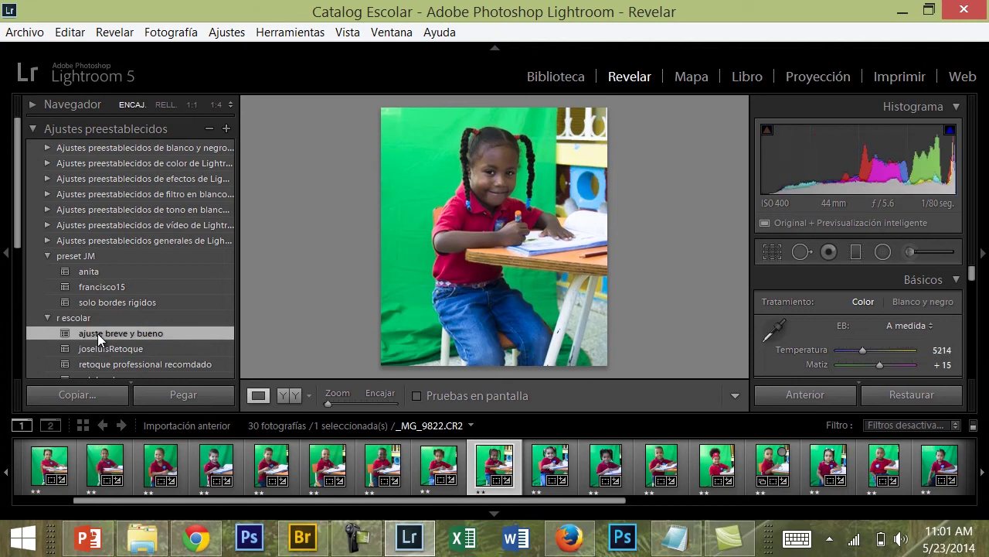
- Warm the temperature, raise Altas luces to +37, and set Verde and Aguamarina saturation to -100
mouse_move(860, 350)
mouse_down()
mouse_move(818, 349)
mouse_move(867, 348)
mouse_up()
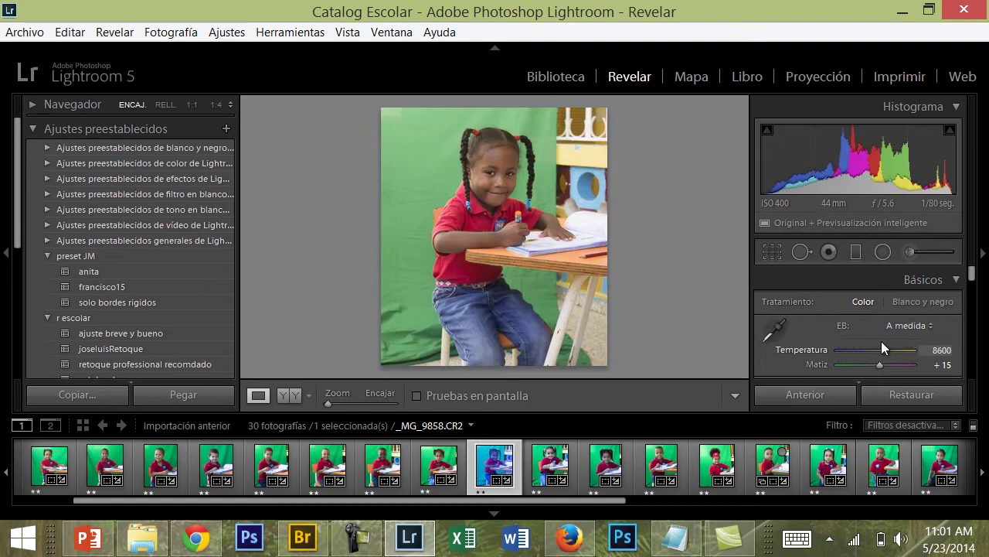
drag(973, 272, 976, 296)
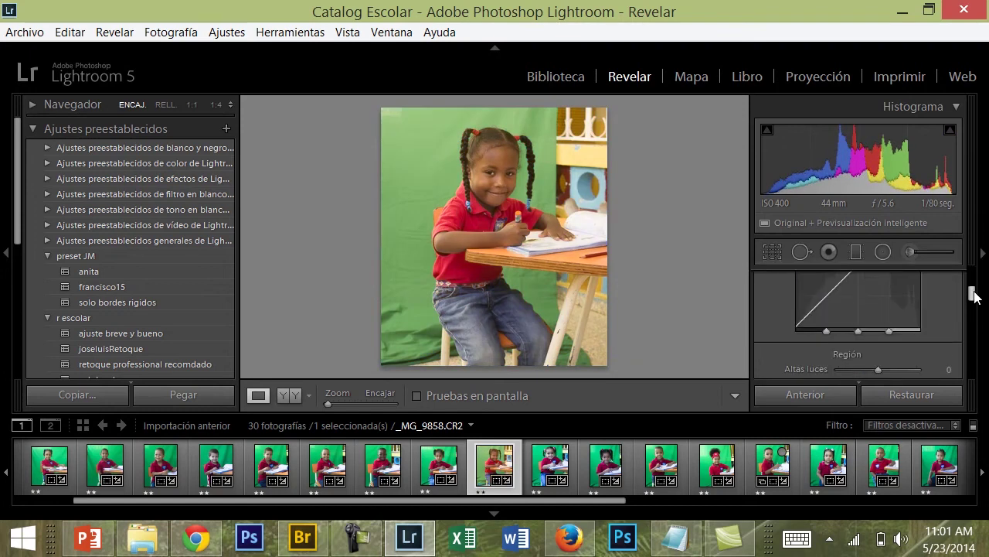
drag(881, 367, 894, 369)
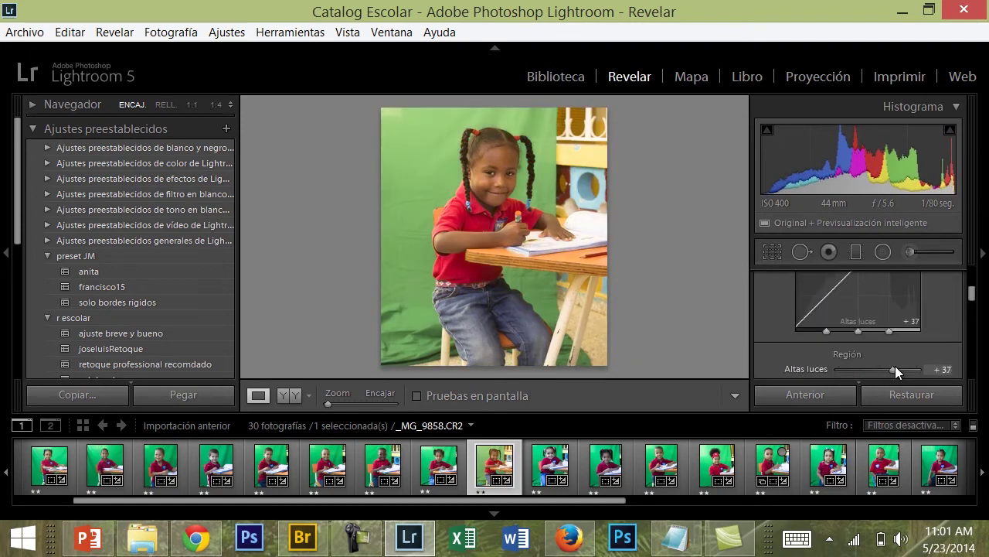
drag(973, 291, 975, 309)
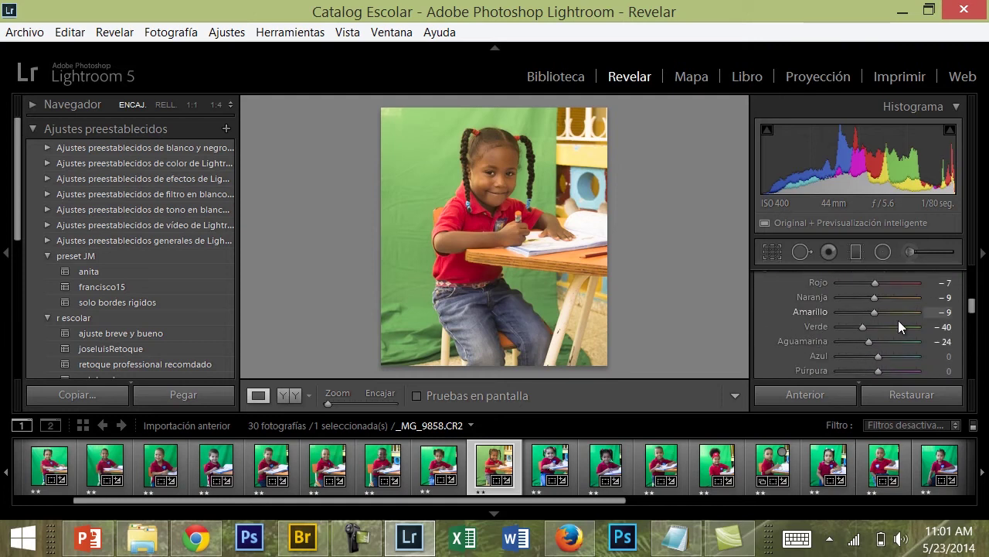
mouse_move(870, 339)
mouse_down()
mouse_move(833, 343)
mouse_move(812, 326)
mouse_up()
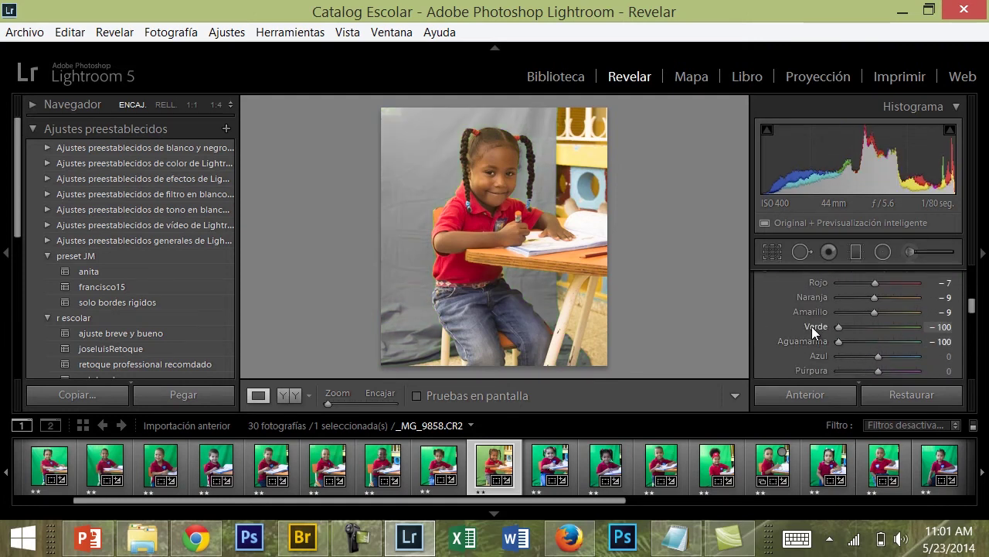
- Open the Mapa module and pan the hybrid world map over to Asia and the Pacific
click(699, 77)
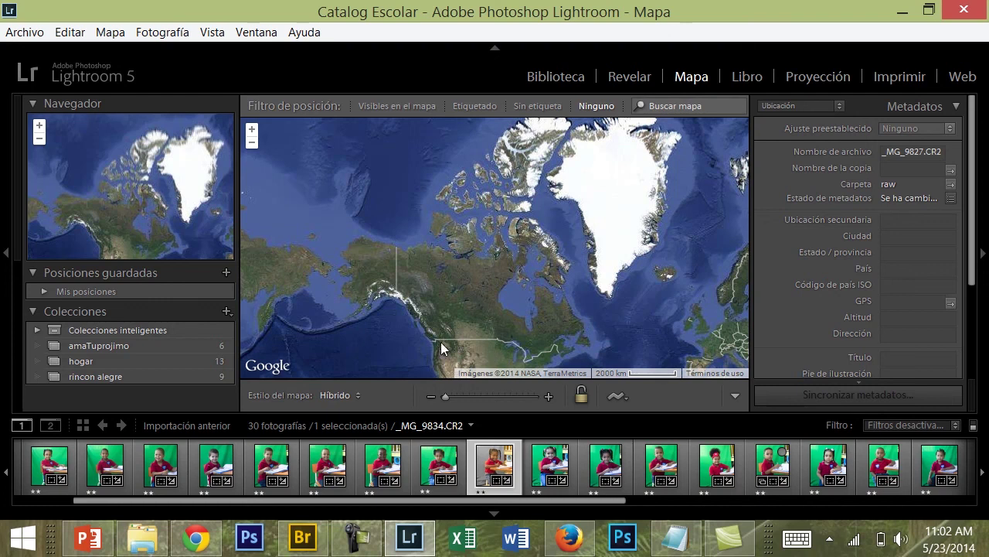
mouse_move(577, 242)
mouse_down()
mouse_move(491, 308)
mouse_move(414, 164)
mouse_up()
drag(528, 257, 495, 201)
drag(488, 276, 435, 204)
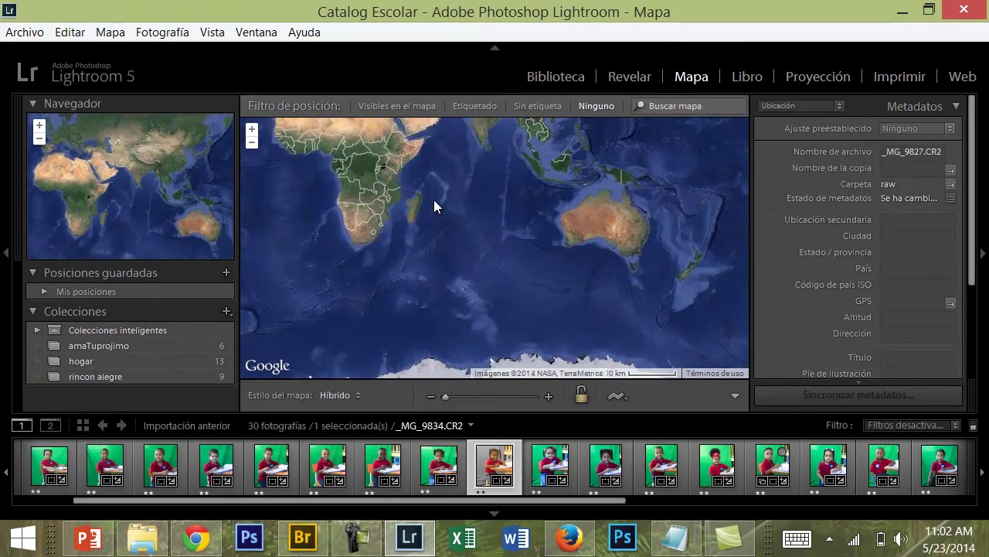
drag(530, 309, 530, 232)
mouse_move(530, 278)
mouse_down()
mouse_move(488, 239)
mouse_move(512, 214)
mouse_up()
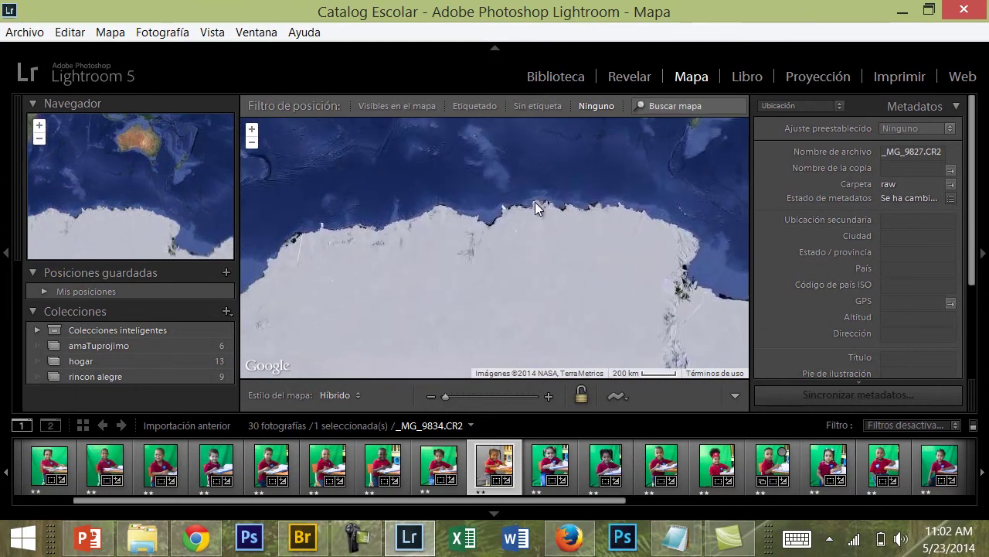
scroll(536, 205, down, 1)
drag(497, 259, 456, 316)
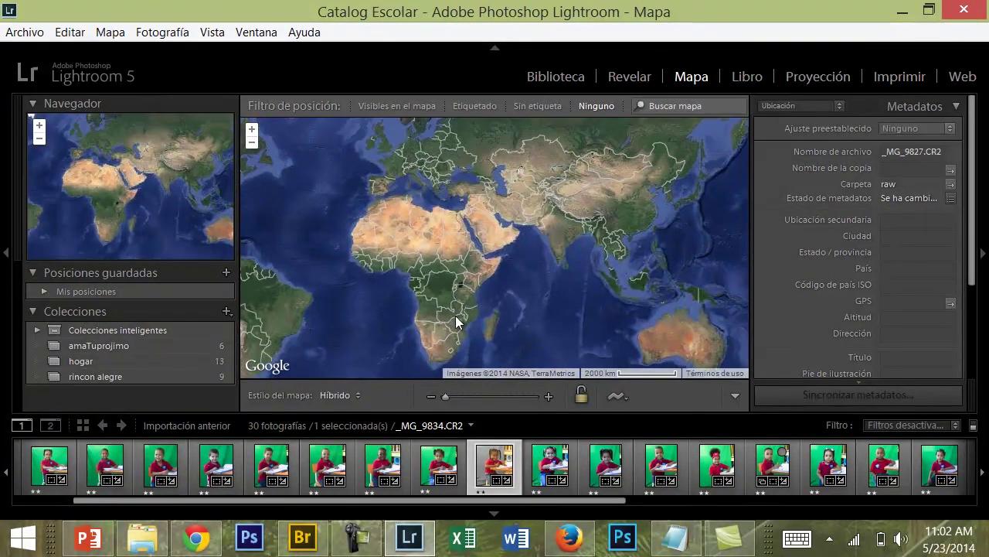
drag(528, 262, 468, 245)
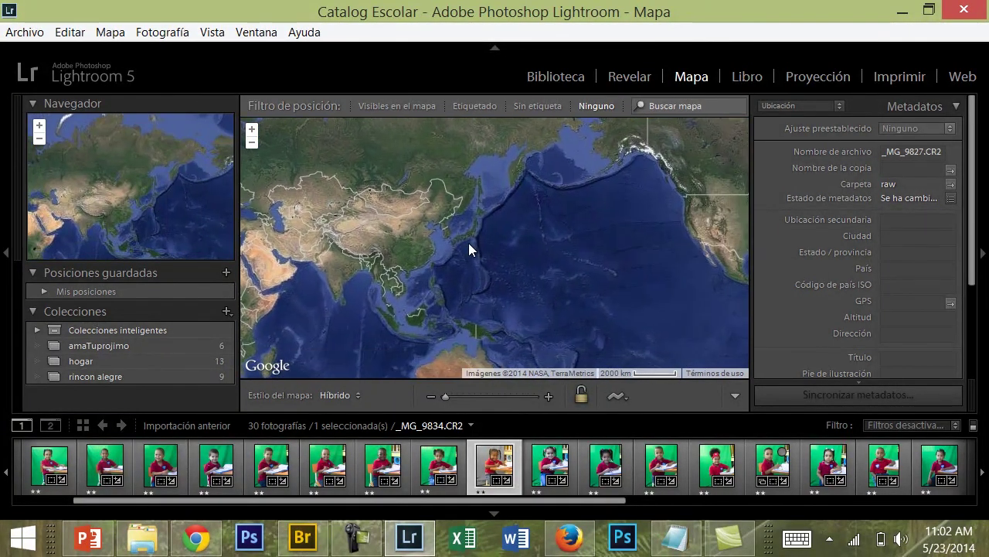